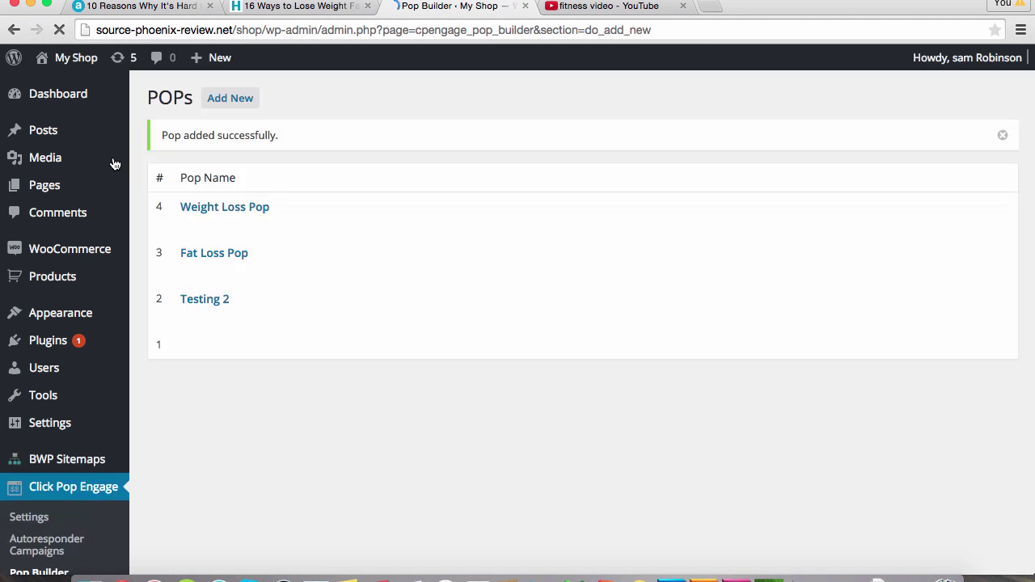
Step: Go to the Click Pop Engage Campaigns list and start adding a new campaign
{"action": "scroll", "coordinate": [48, 404], "scroll_direction": "down", "scroll_amount": 3}
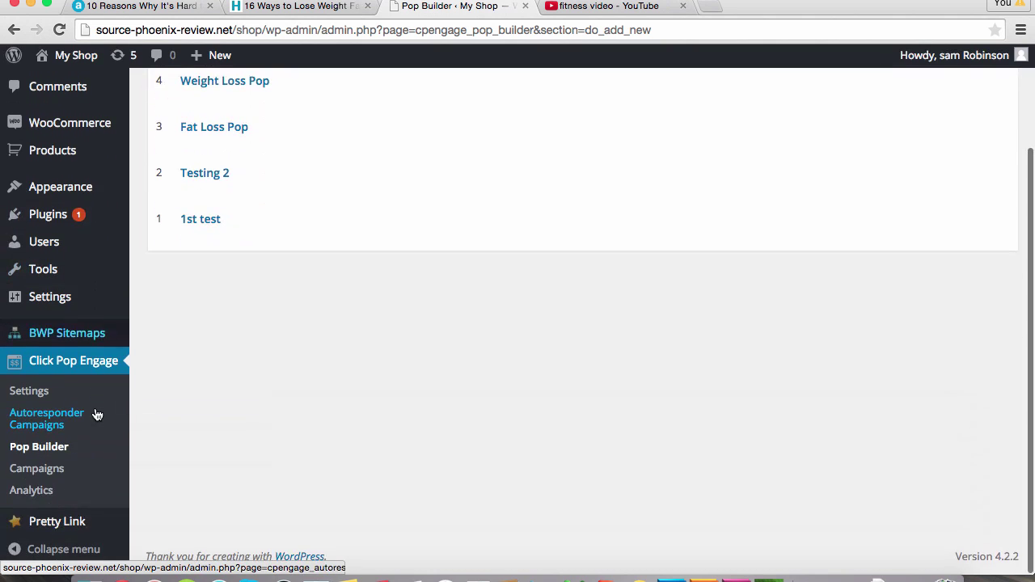
{"action": "left_click", "coordinate": [44, 471]}
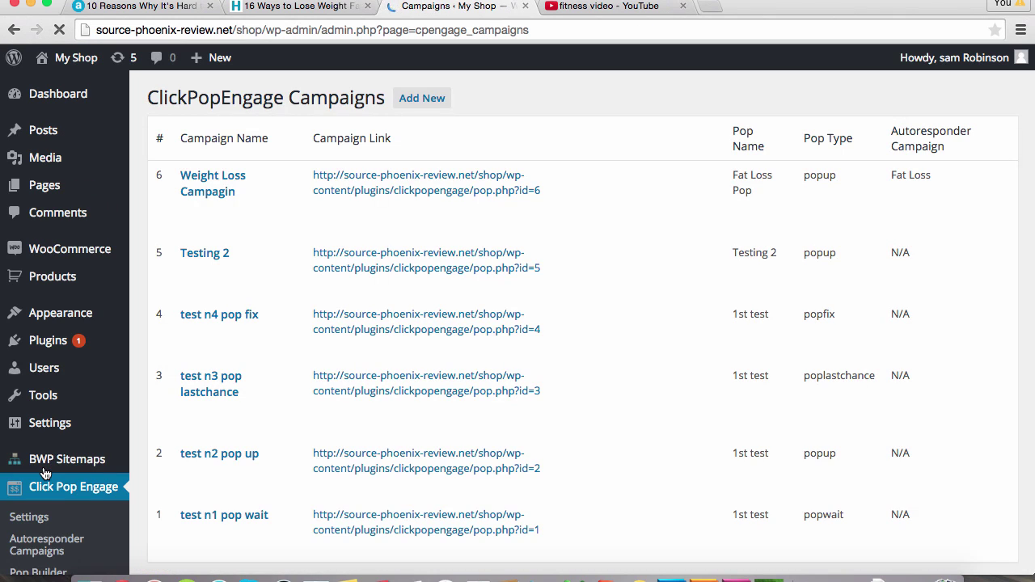
{"action": "left_click", "coordinate": [434, 99]}
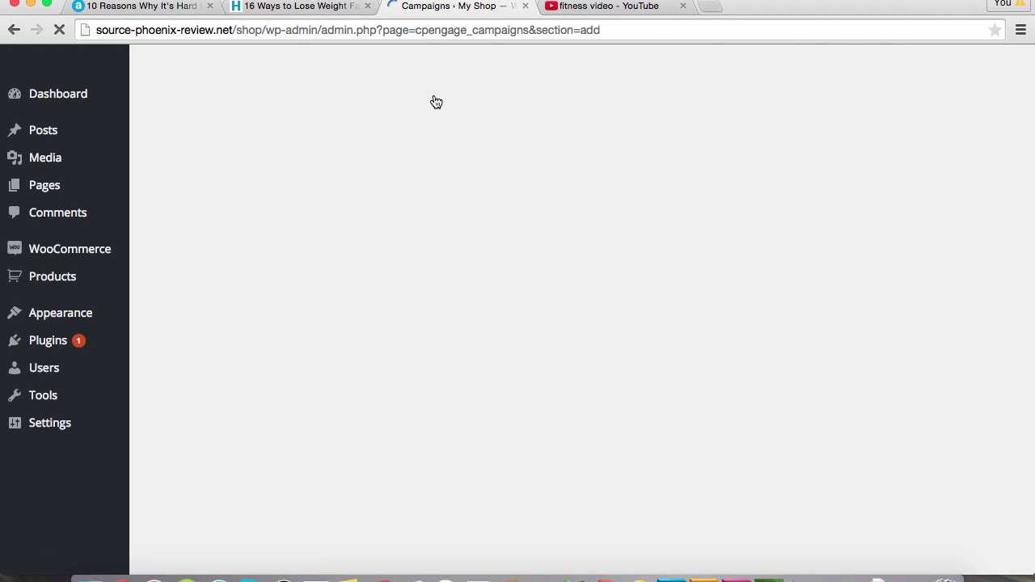
Step: Name the campaign 'Fat Loss Campaign' and set Post/iFrame to show the pop on an external page/website
{"action": "left_click", "coordinate": [378, 173]}
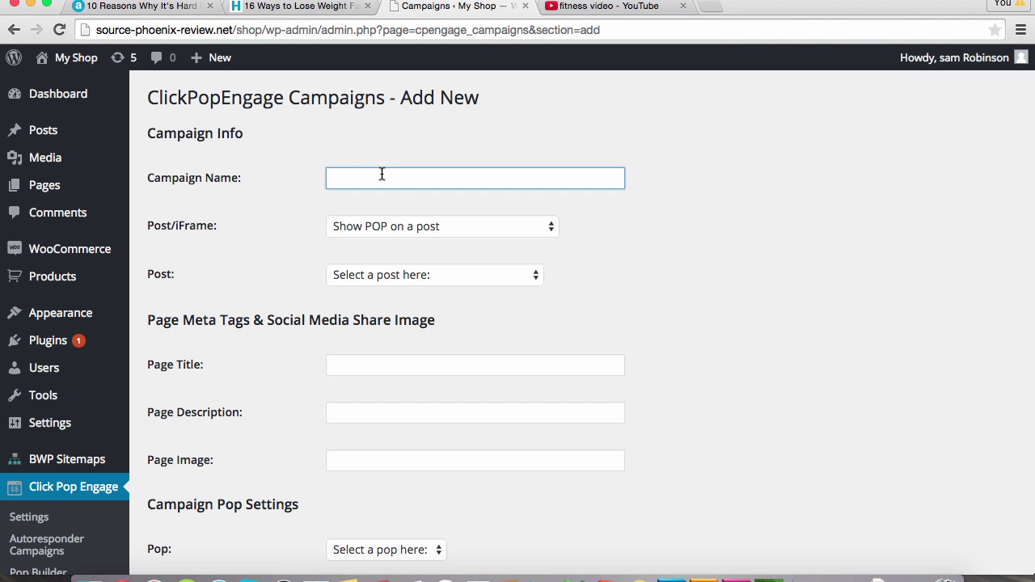
{"action": "type", "text": "Fat Loss Campaign"}
{"action": "left_click", "coordinate": [291, 220]}
{"action": "left_click", "coordinate": [333, 228]}
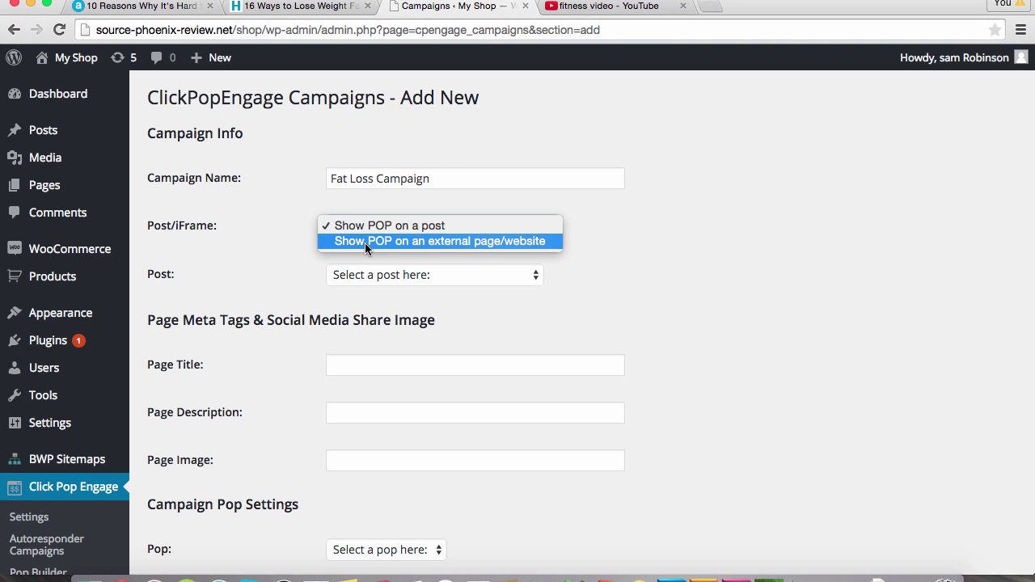
{"action": "left_click", "coordinate": [365, 243]}
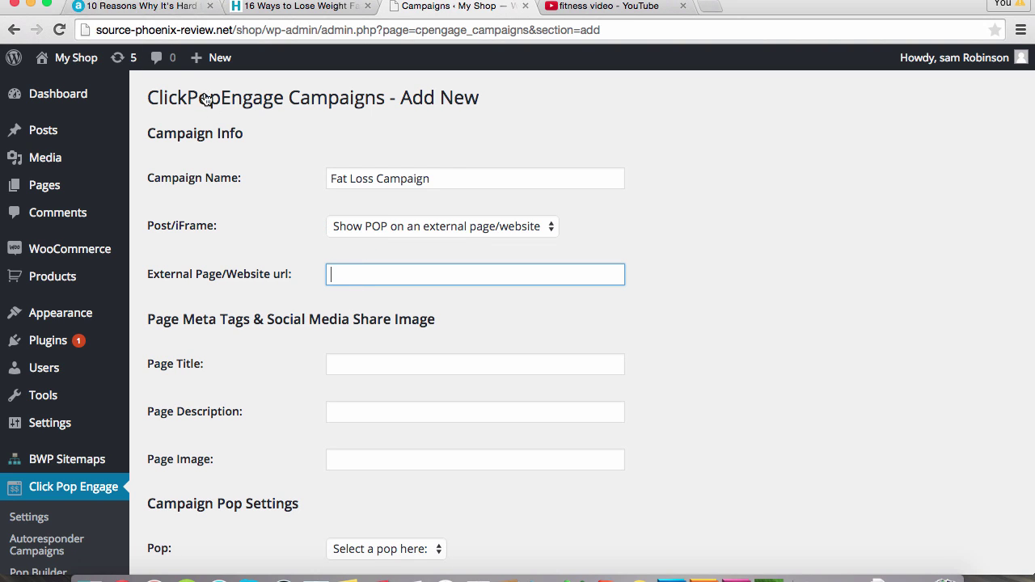
Step: Copy the about.com weight-loss article's URL from its browser tab
{"action": "left_click", "coordinate": [164, 7]}
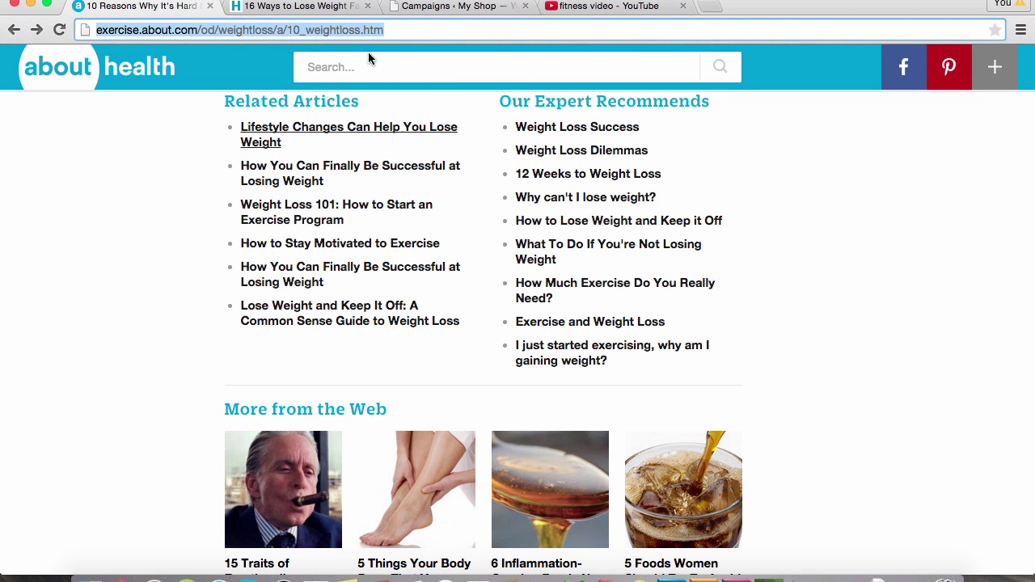
{"action": "right_click", "coordinate": [346, 29]}
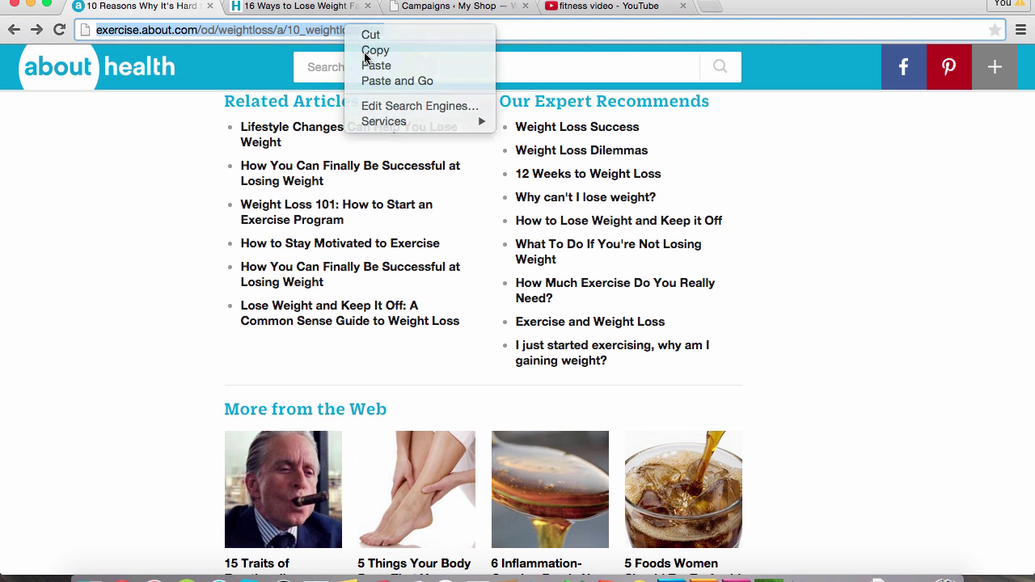
{"action": "left_click", "coordinate": [365, 50]}
{"action": "left_click", "coordinate": [596, 8]}
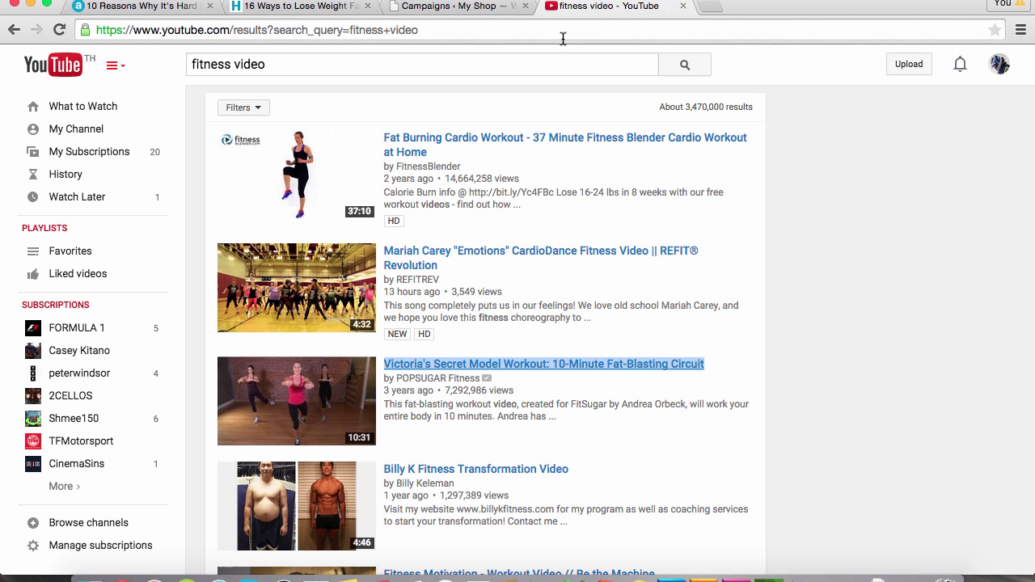
Step: Paste the about.com article URL into External Page/Website url and load facebook.com in another tab
{"action": "left_click", "coordinate": [448, 6]}
{"action": "left_click", "coordinate": [349, 273]}
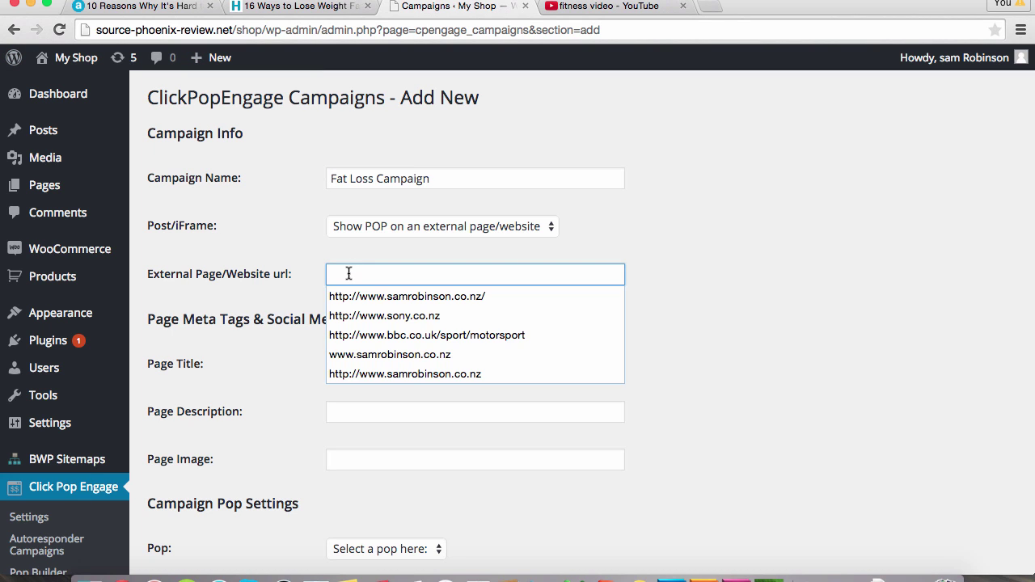
{"action": "key", "text": "super+v"}
{"action": "left_click", "coordinate": [645, 314]}
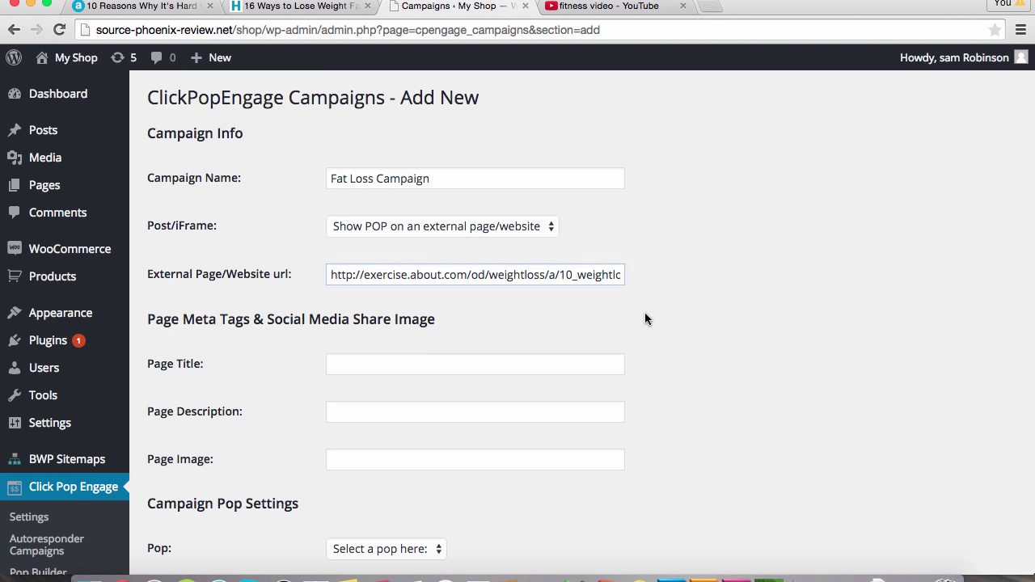
{"action": "scroll", "coordinate": [645, 318], "scroll_direction": "down", "scroll_amount": 3}
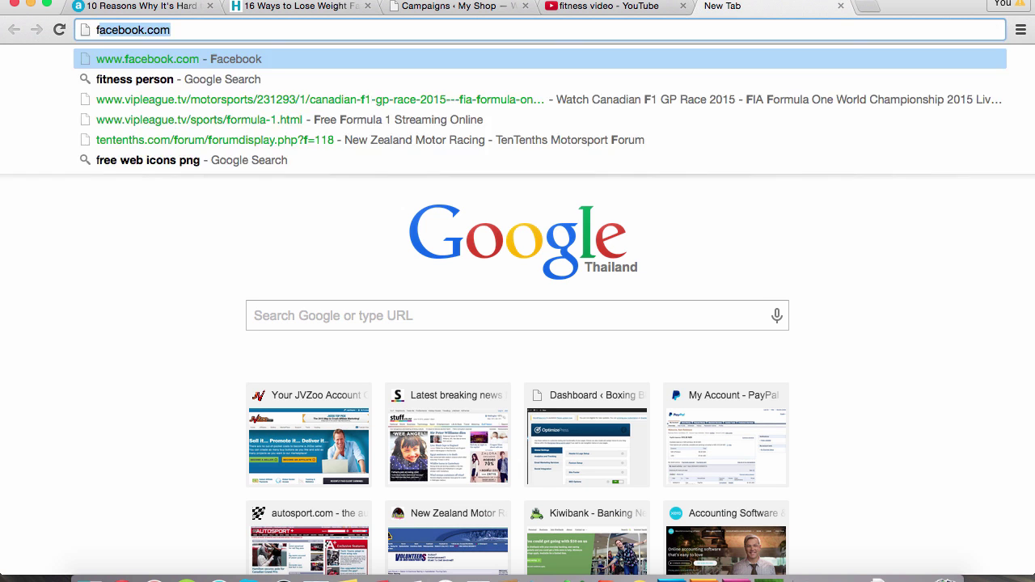
{"action": "key", "text": "Return"}
Step: Enter Page Title '10 Reasons Why Its Hard To Lose Weight' and description 'Find out why it might be hard for you to lose weight, is there an easier way?'
{"action": "left_click", "coordinate": [481, 10]}
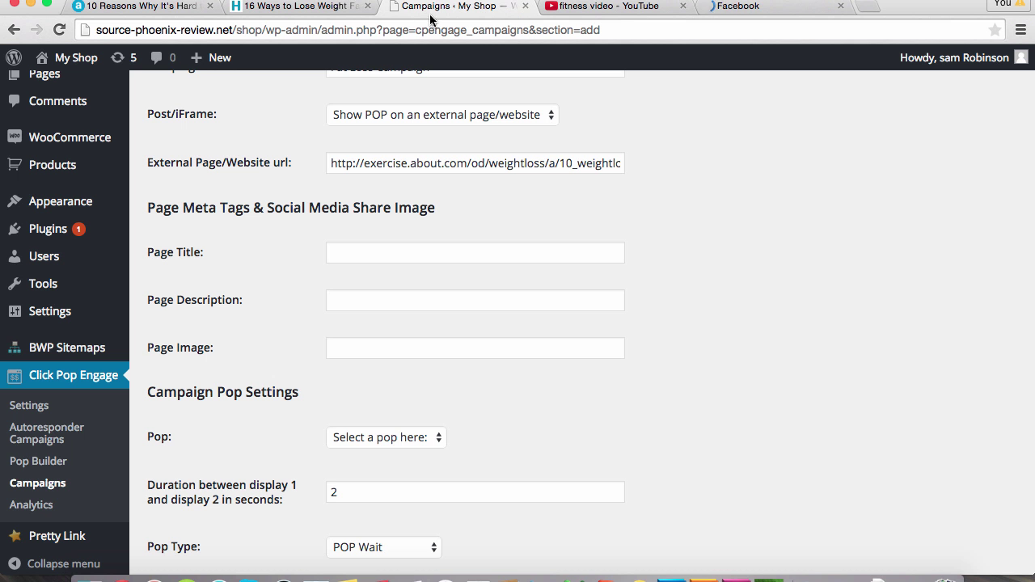
{"action": "left_click", "coordinate": [342, 252]}
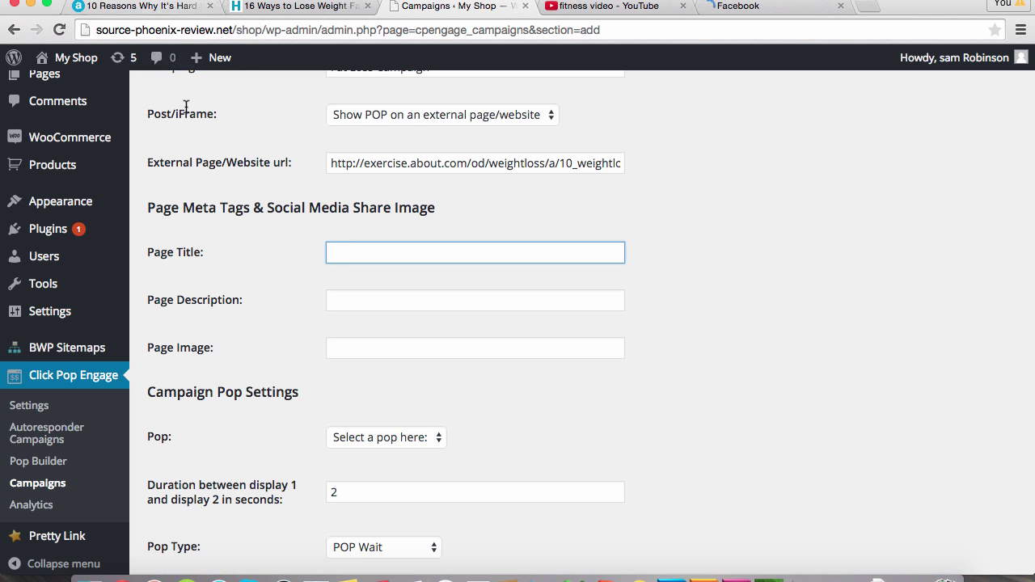
{"action": "type", "text": "10 Reas"}
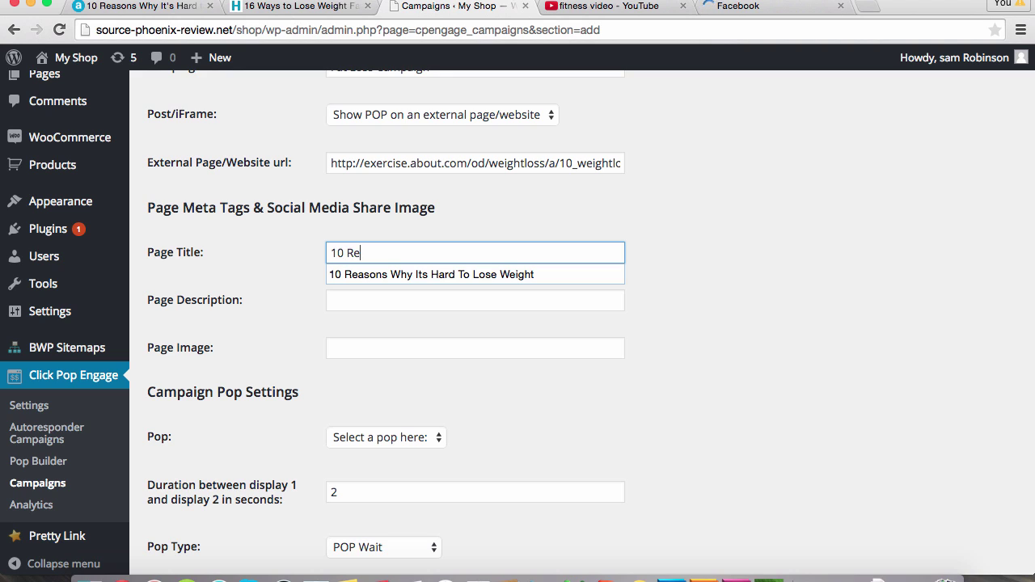
{"action": "left_click", "coordinate": [341, 275]}
{"action": "left_click", "coordinate": [342, 300]}
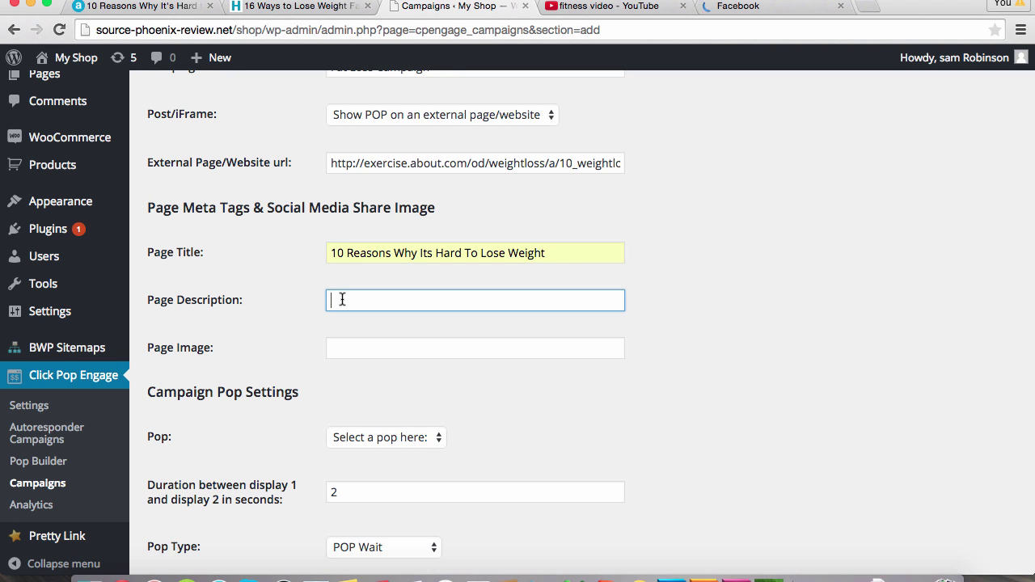
{"action": "type", "text": "Find out why it might be hard for "}
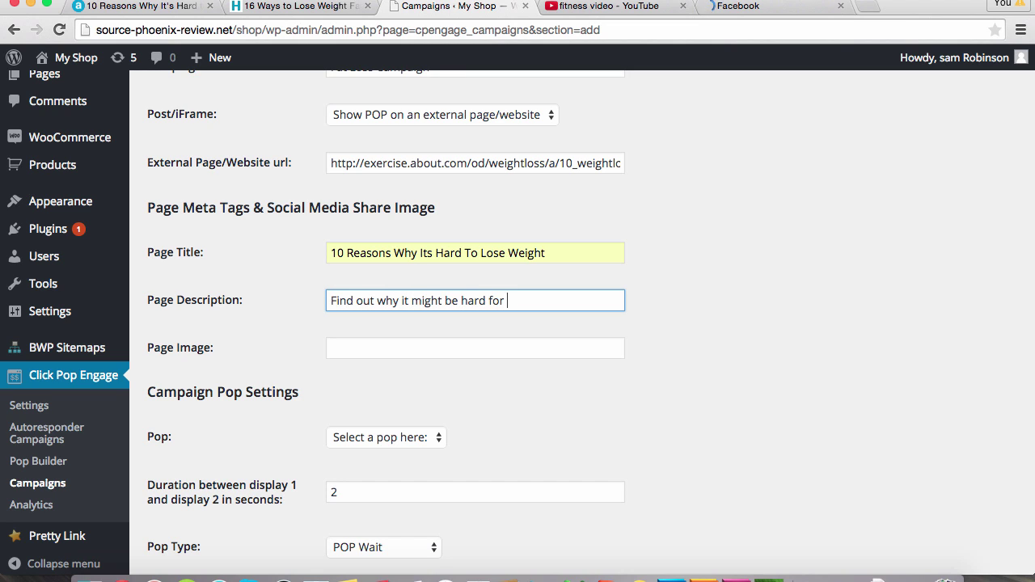
{"action": "type", "text": "you to lose weight, is the"}
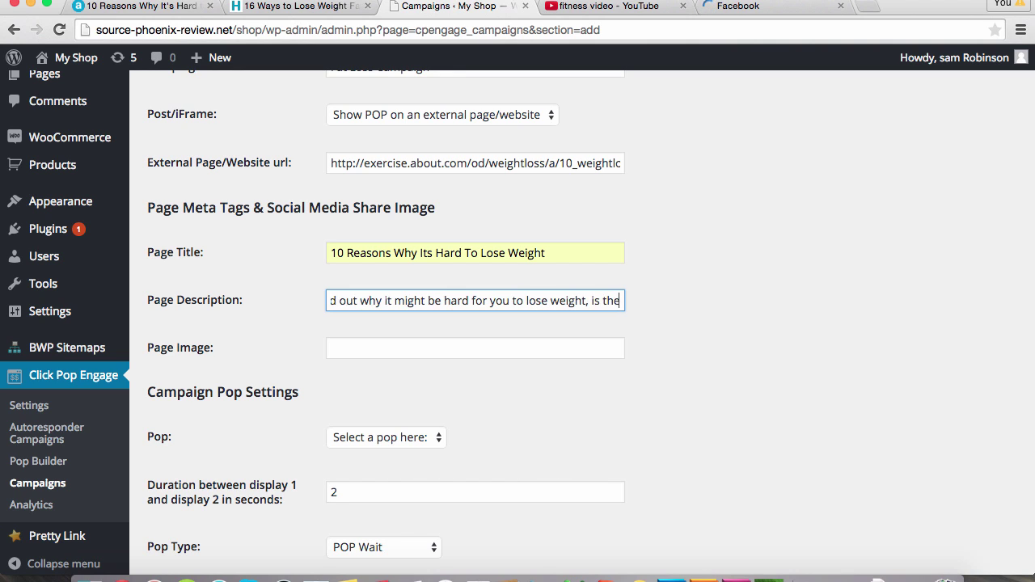
{"action": "type", "text": "re an easier way"}
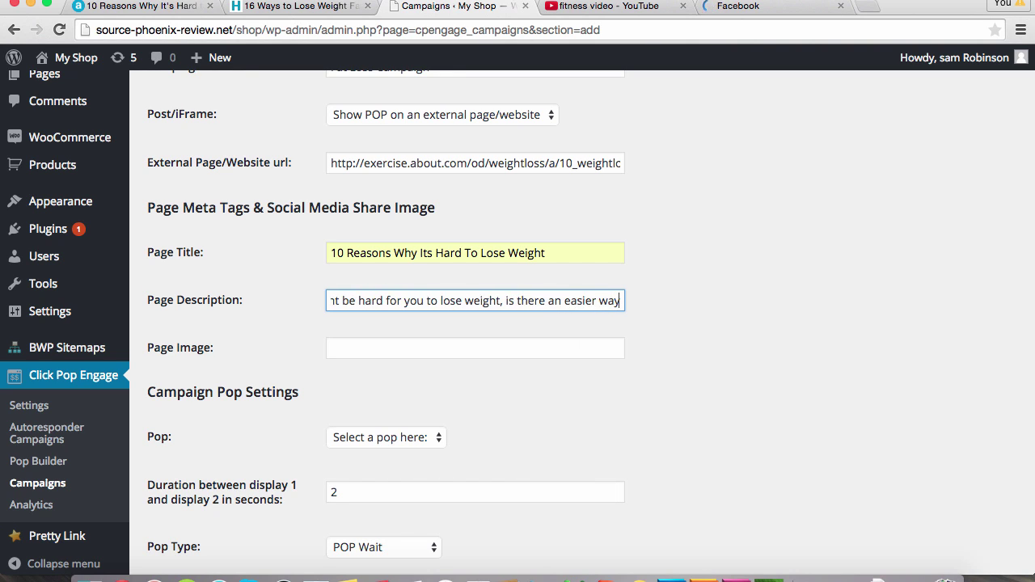
{"action": "type", "text": "?"}
{"action": "left_click", "coordinate": [685, 351]}
{"action": "scroll", "coordinate": [685, 351], "scroll_direction": "down", "scroll_amount": 1}
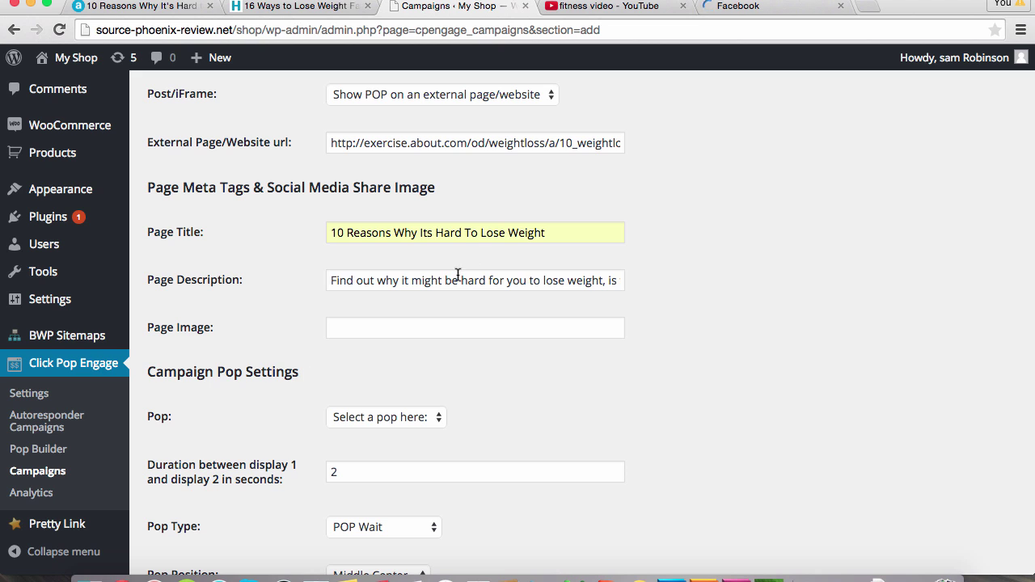
Step: Search Google Images for belly bulge in a new tab
{"action": "left_click", "coordinate": [867, 6]}
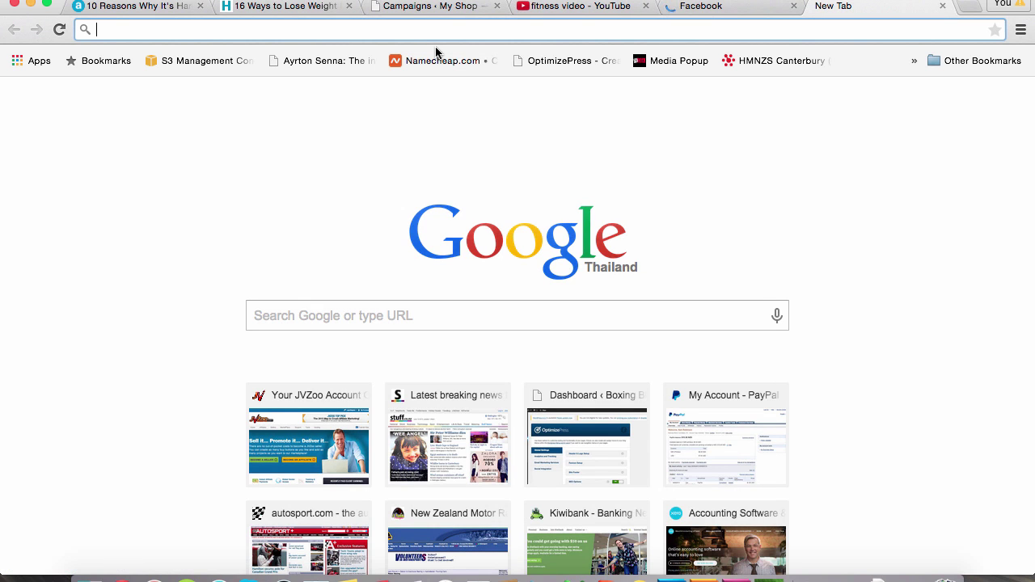
{"action": "type", "text": "belly"}
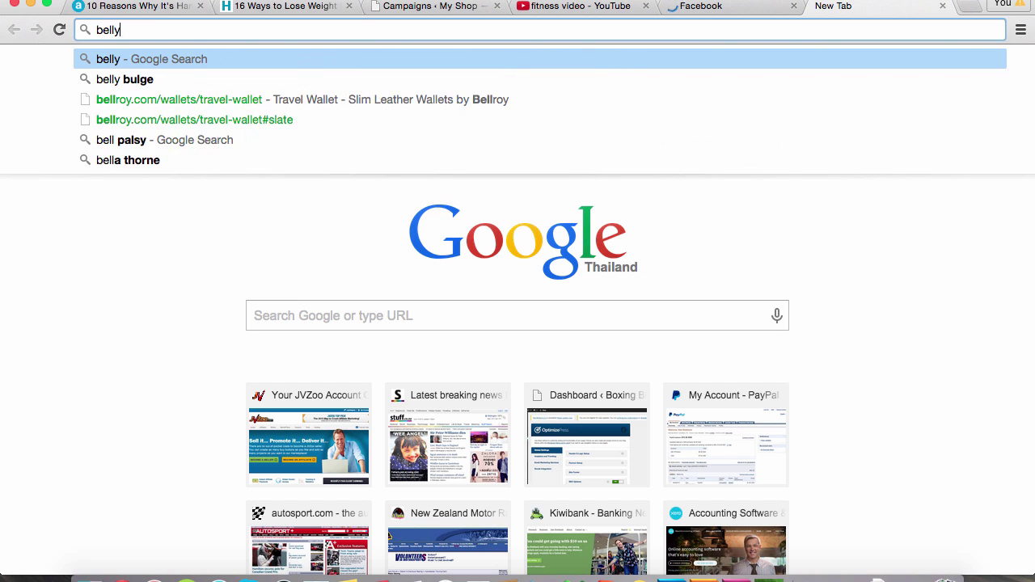
{"action": "key", "text": "Down"}
{"action": "key", "text": "Return"}
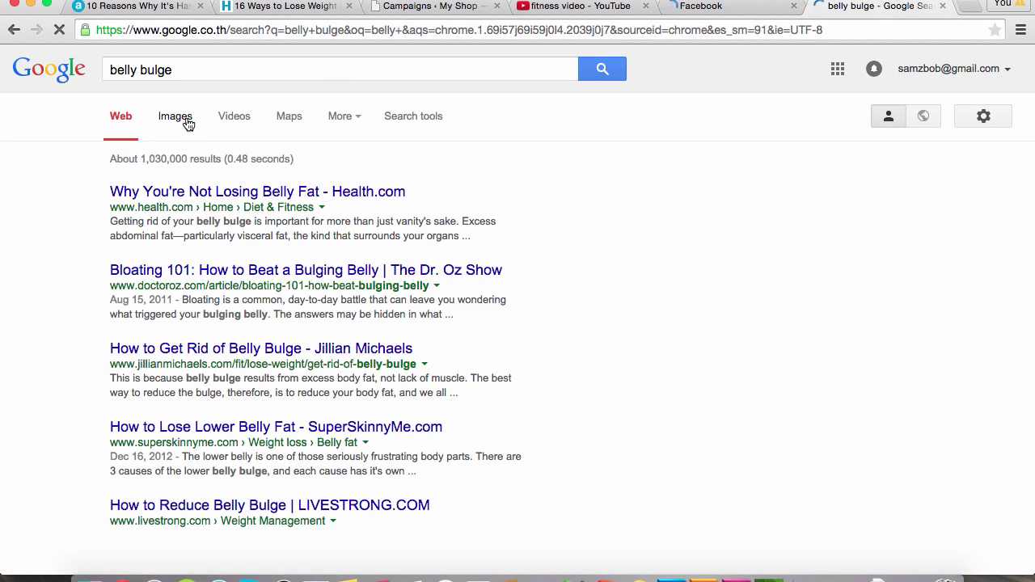
{"action": "left_click", "coordinate": [187, 124]}
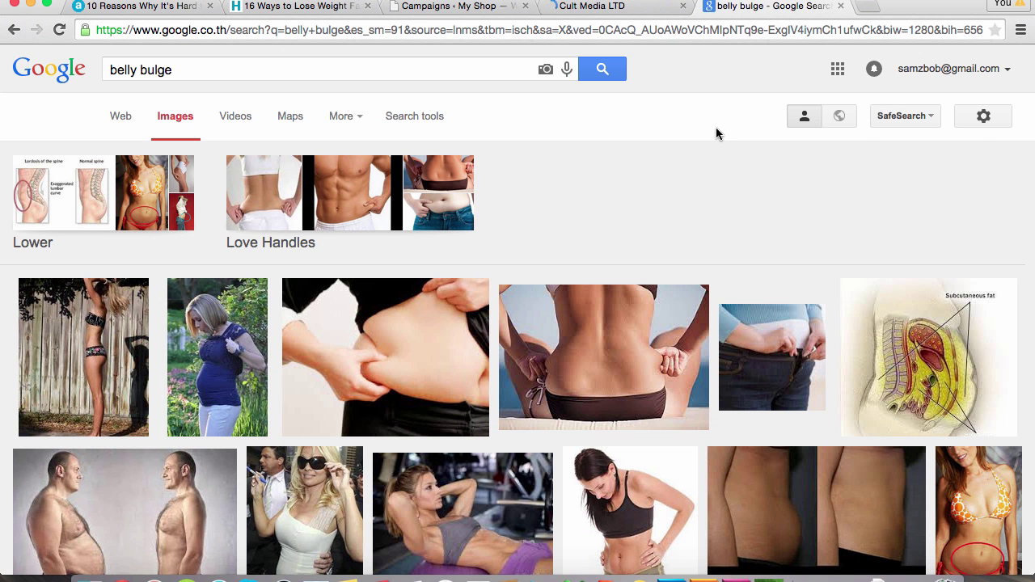
Step: Copy the image URL of the hands-pinching-belly-fat photo and return to the campaign page
{"action": "scroll", "coordinate": [715, 127], "scroll_direction": "down", "scroll_amount": 4}
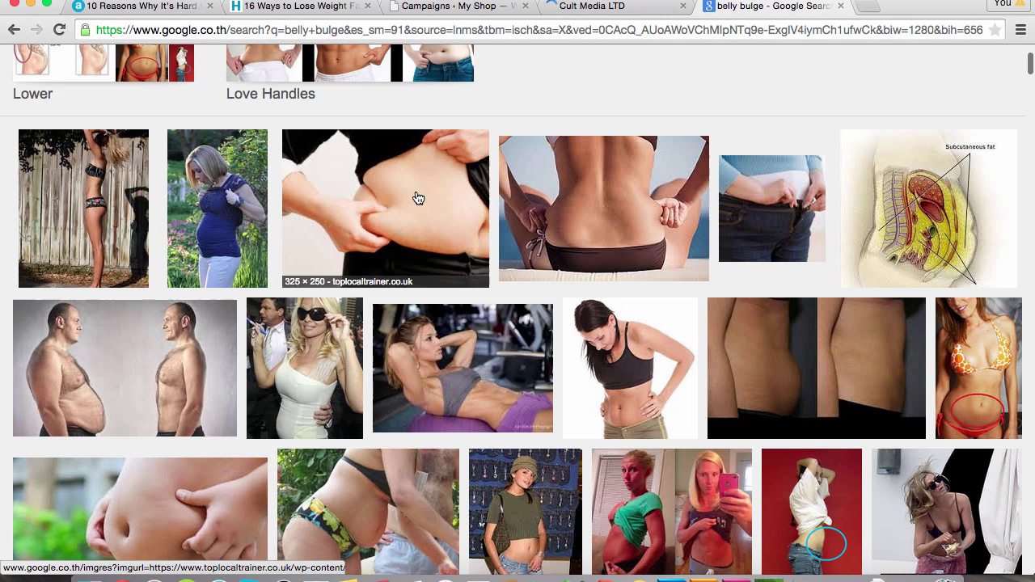
{"action": "right_click", "coordinate": [417, 197]}
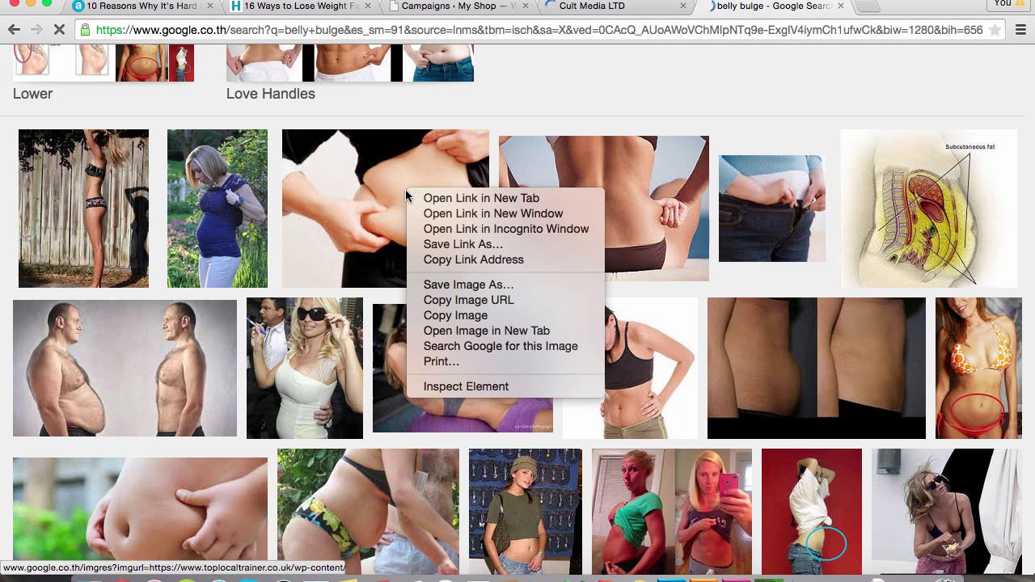
{"action": "left_click", "coordinate": [474, 299]}
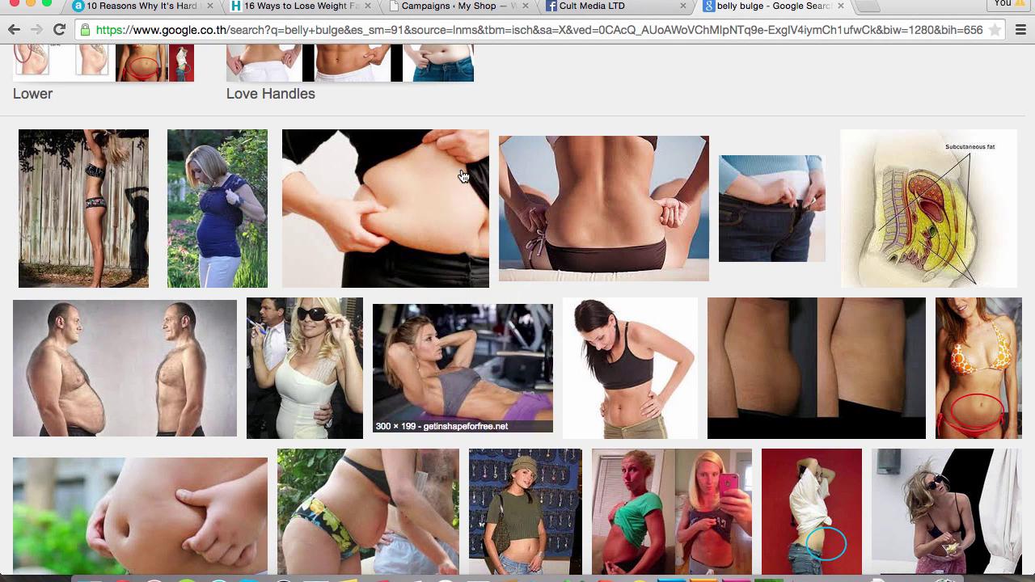
{"action": "left_click", "coordinate": [394, 13]}
Step: Paste the copied picture URL into Page Image and select Weight Loss Pop
{"action": "left_click", "coordinate": [390, 331]}
{"action": "key", "text": "super+v"}
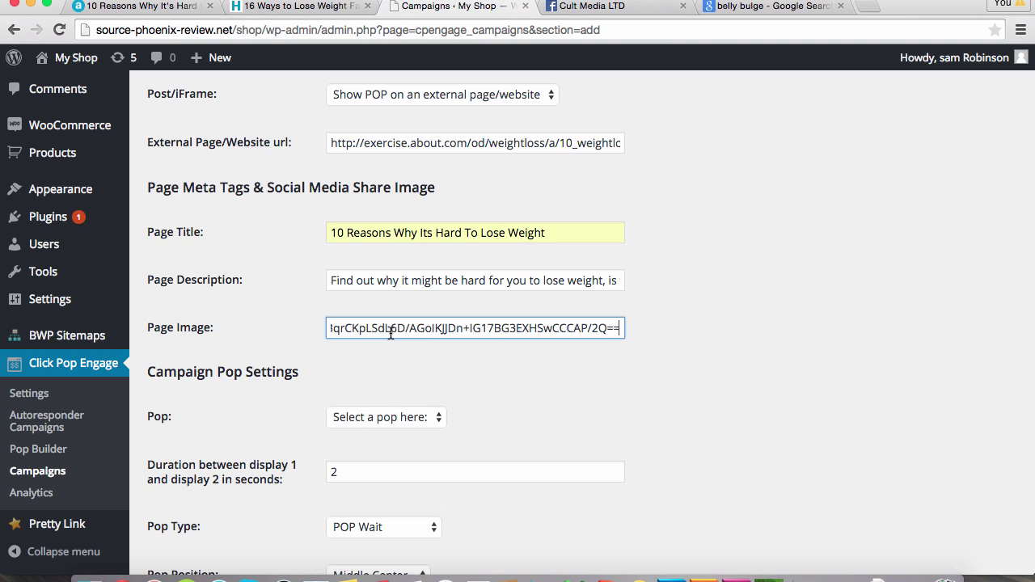
{"action": "key", "text": "Tab"}
{"action": "scroll", "coordinate": [479, 256], "scroll_direction": "down", "scroll_amount": 5}
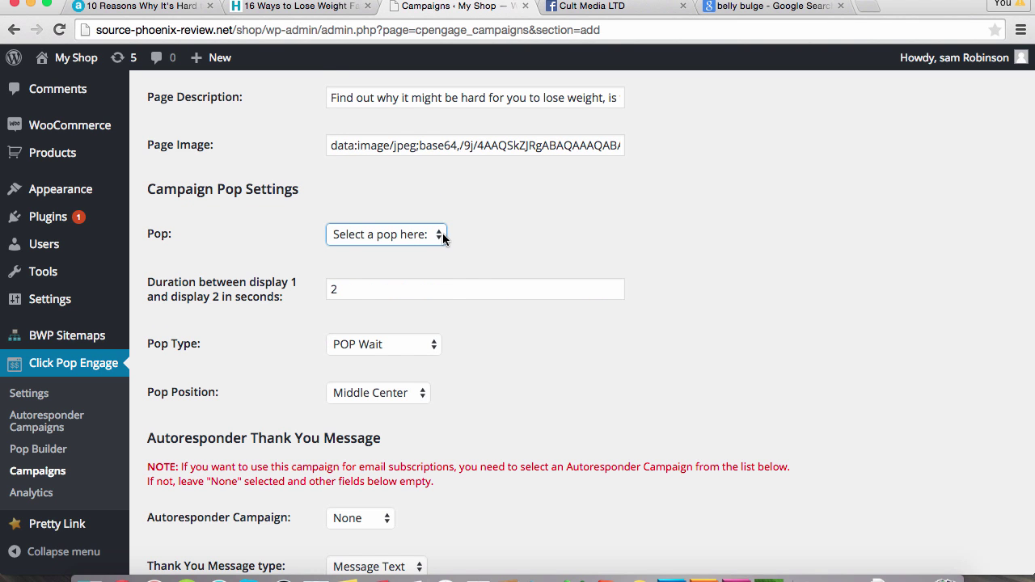
{"action": "left_click", "coordinate": [443, 235]}
{"action": "left_click", "coordinate": [417, 291]}
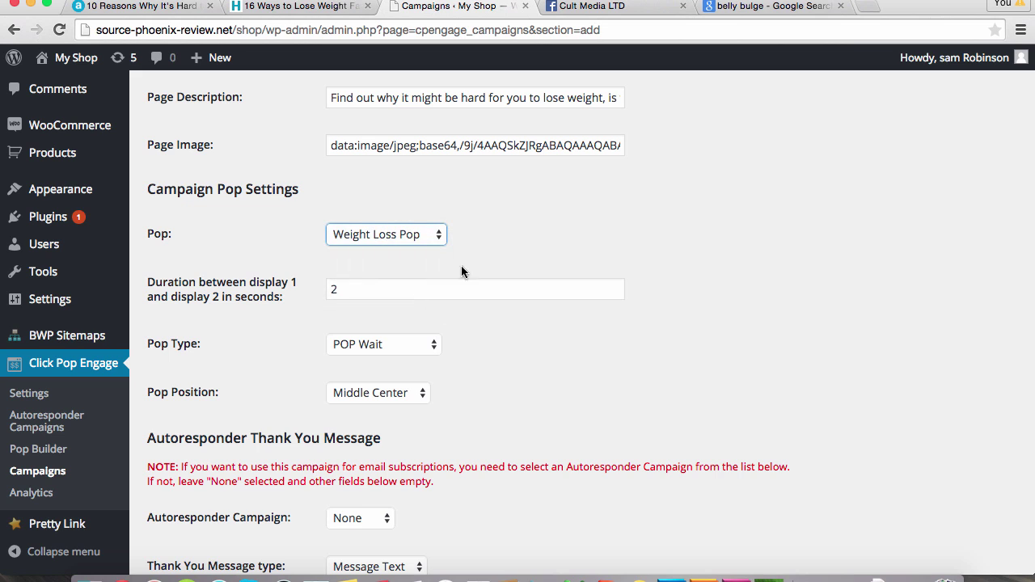
Step: Change the display Duration from 2 to 5 seconds
{"action": "scroll", "coordinate": [490, 253], "scroll_direction": "down", "scroll_amount": 2}
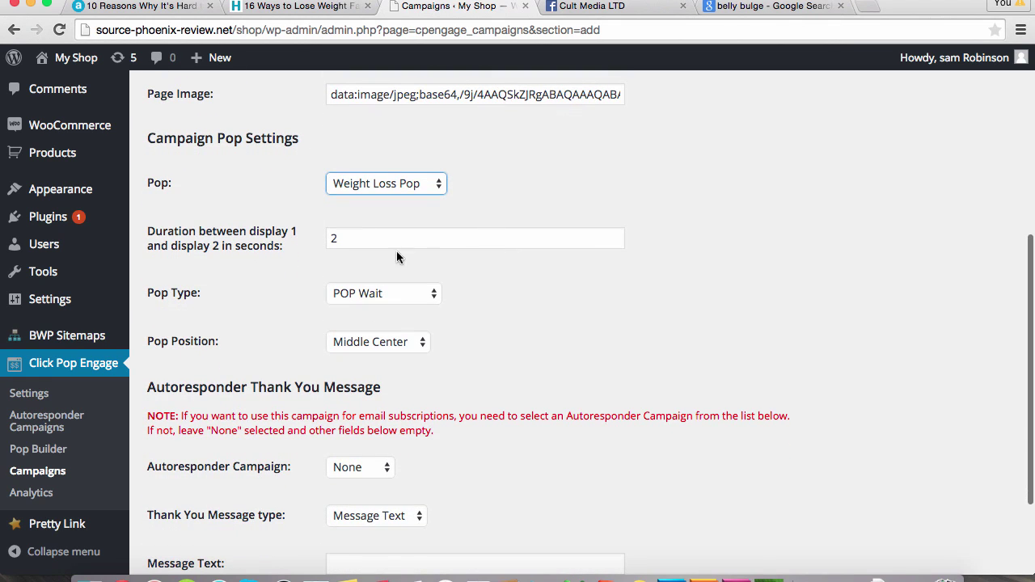
{"action": "left_click", "coordinate": [392, 237]}
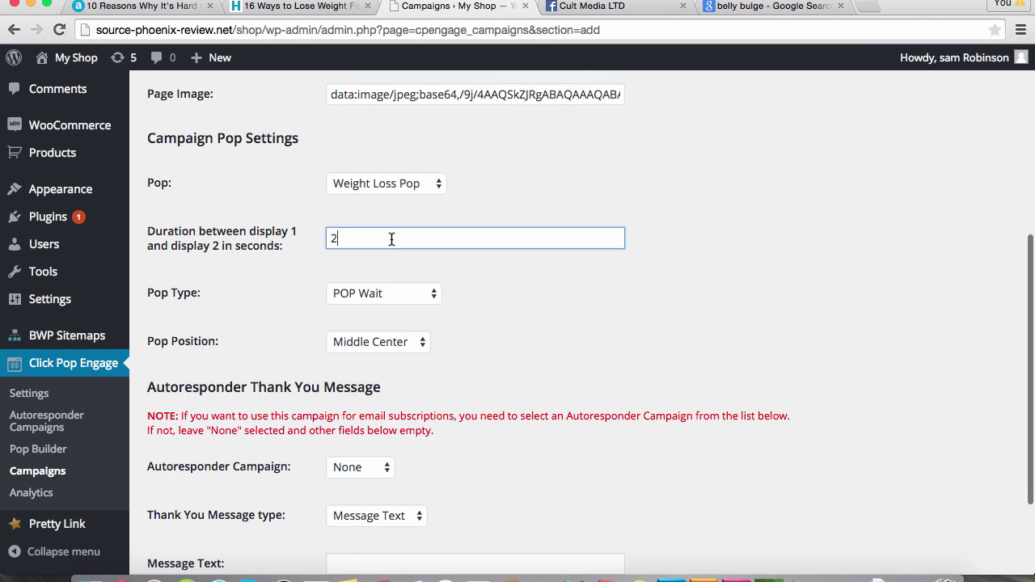
{"action": "left_click_drag", "start_coordinate": [396, 239], "coordinate": [310, 237]}
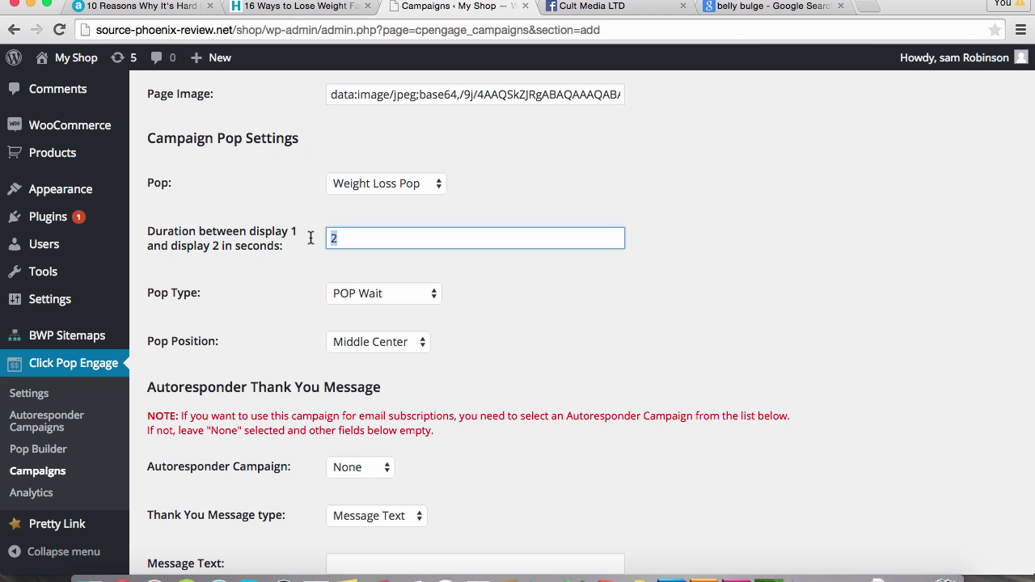
{"action": "type", "text": "5"}
{"action": "left_click", "coordinate": [386, 263]}
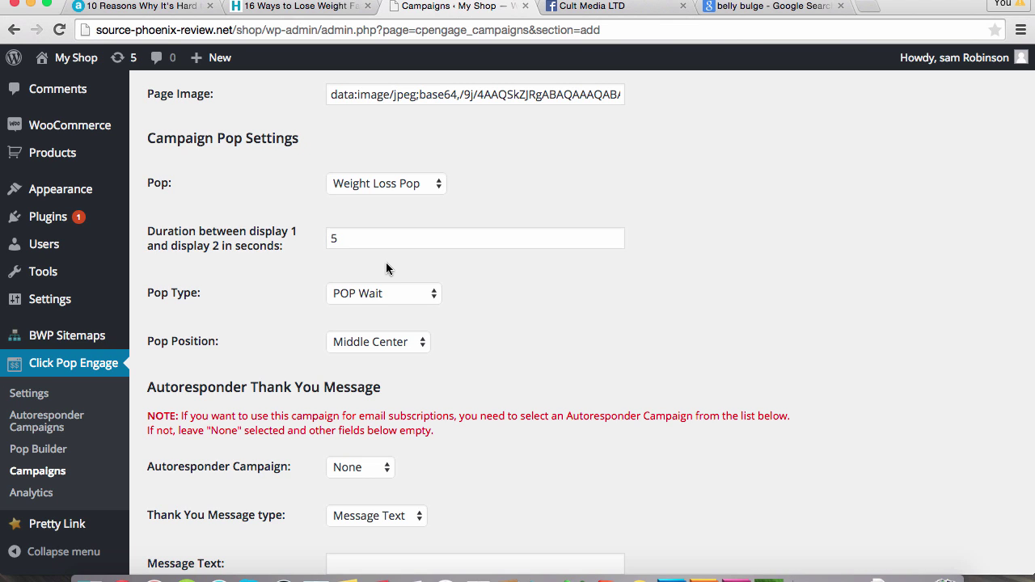
Step: Keep POP Wait as the pop type and Middle Center as the position
{"action": "left_click", "coordinate": [430, 290]}
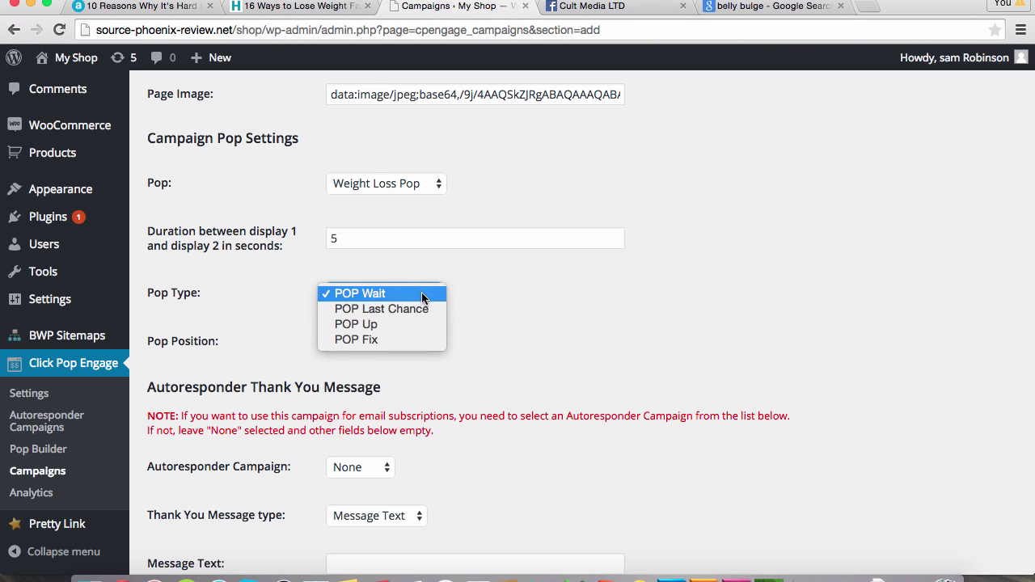
{"action": "left_click", "coordinate": [475, 296]}
{"action": "left_click", "coordinate": [412, 343]}
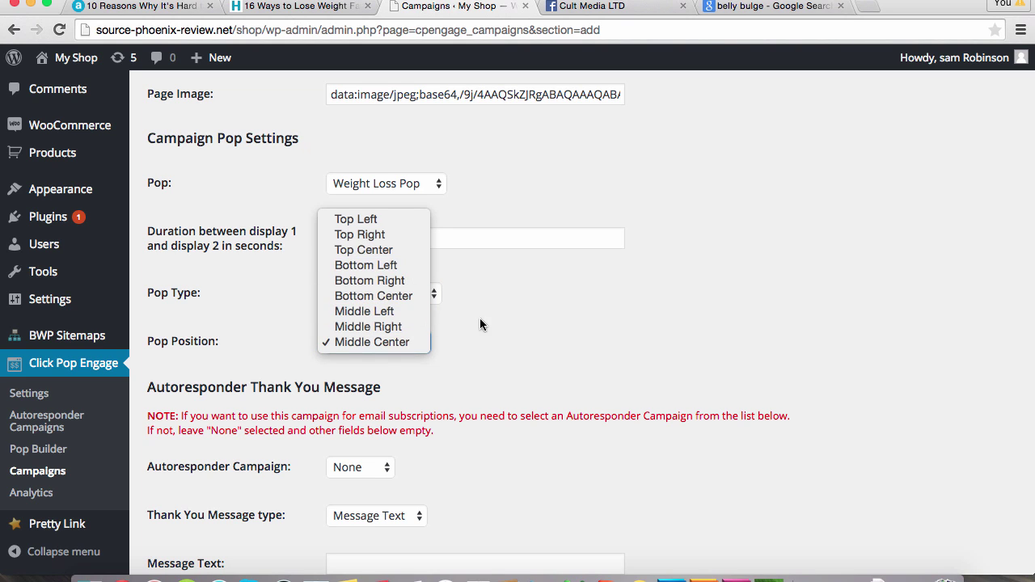
{"action": "left_click", "coordinate": [482, 362]}
Step: Attach the Fat Loss autoresponder and set the Thank You Message type to Redirect to url
{"action": "scroll", "coordinate": [482, 361], "scroll_direction": "down", "scroll_amount": 4}
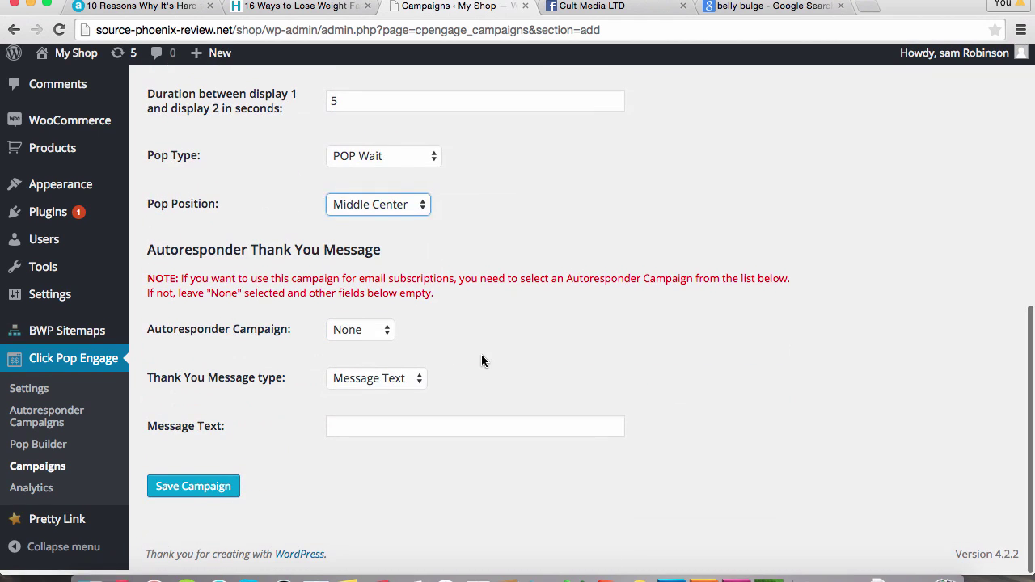
{"action": "key", "text": "Tab"}
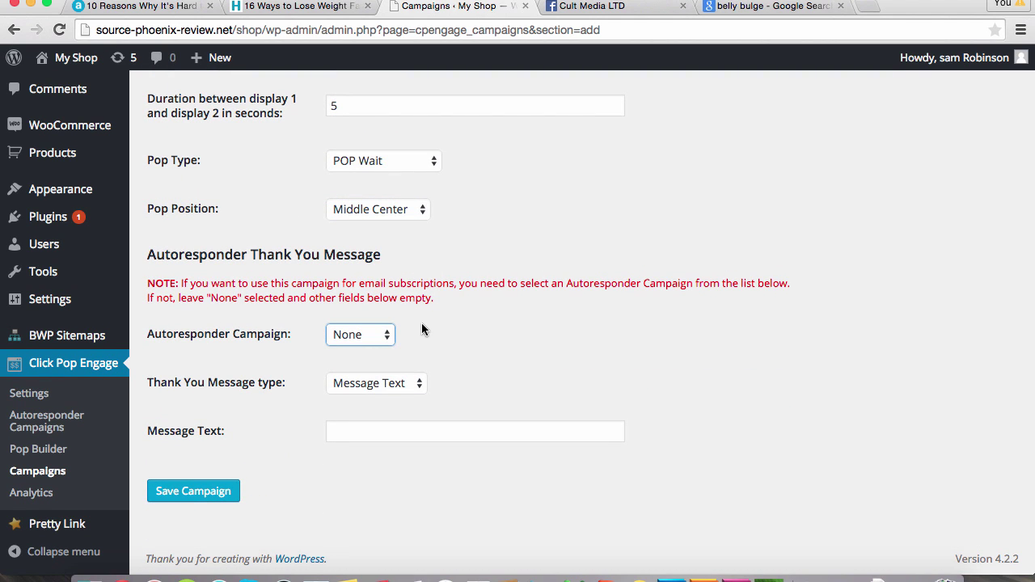
{"action": "left_click", "coordinate": [391, 334]}
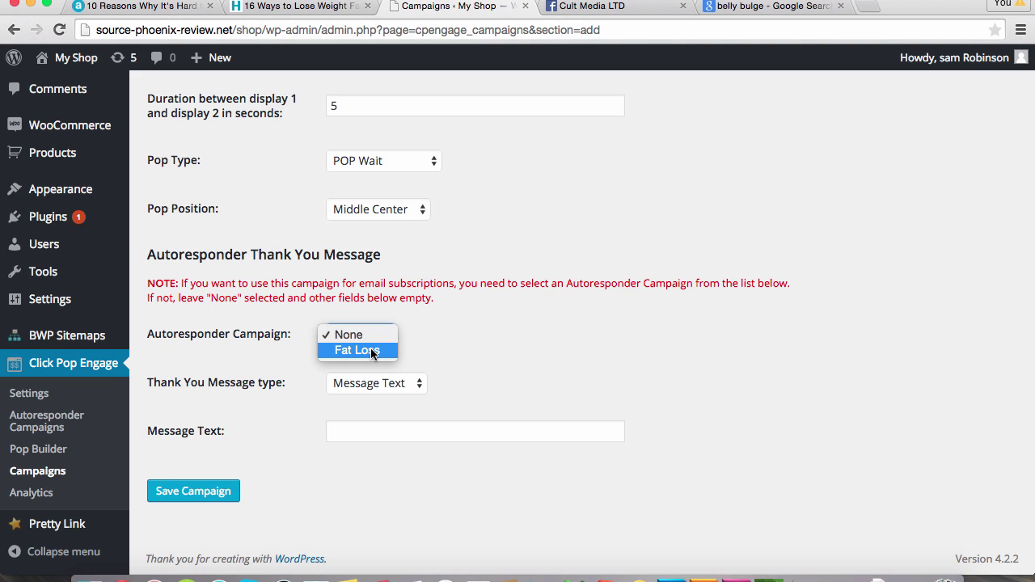
{"action": "left_click", "coordinate": [370, 349]}
{"action": "left_click", "coordinate": [399, 385]}
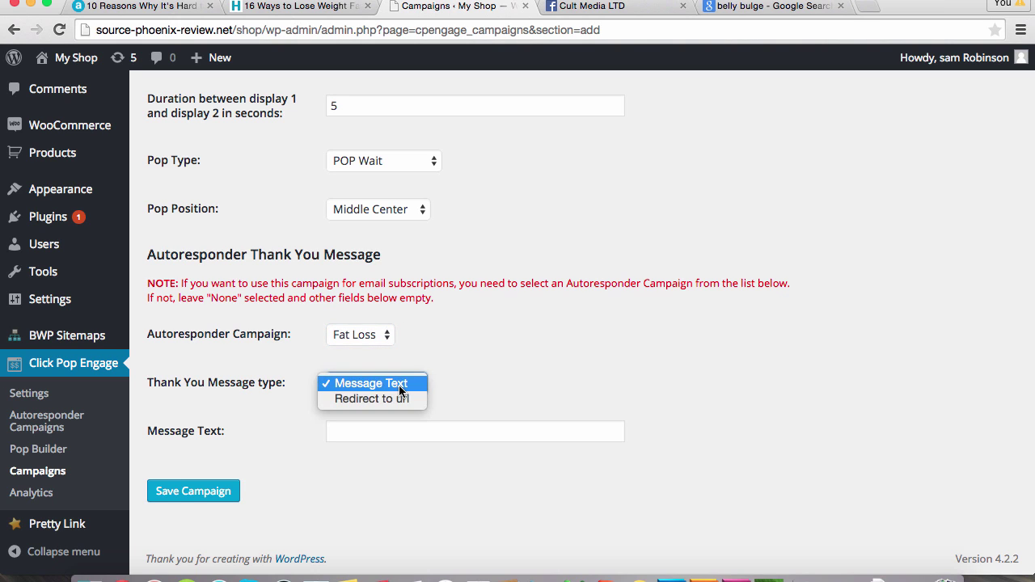
{"action": "left_click", "coordinate": [399, 384]}
{"action": "left_click", "coordinate": [408, 384]}
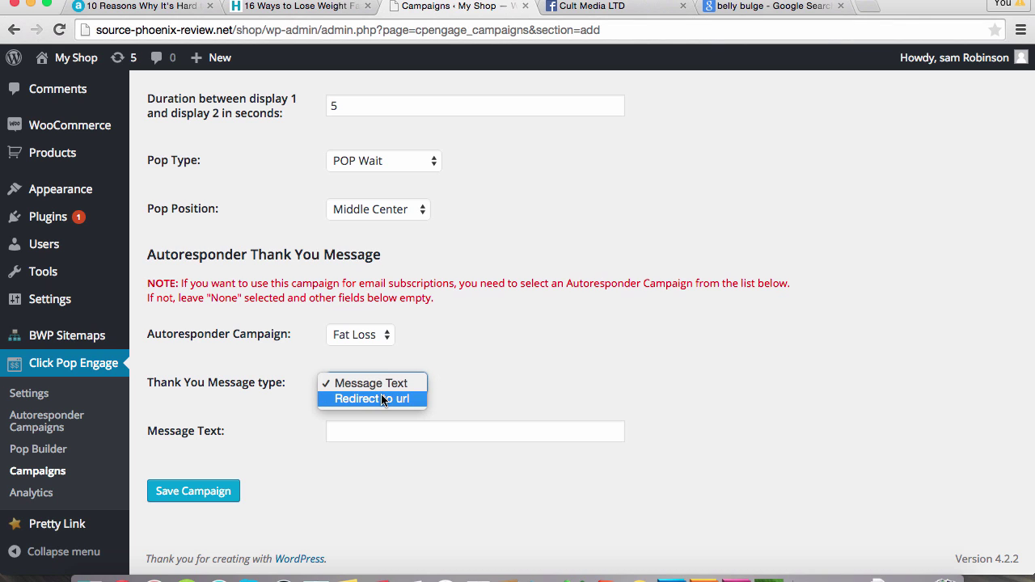
{"action": "left_click", "coordinate": [380, 398]}
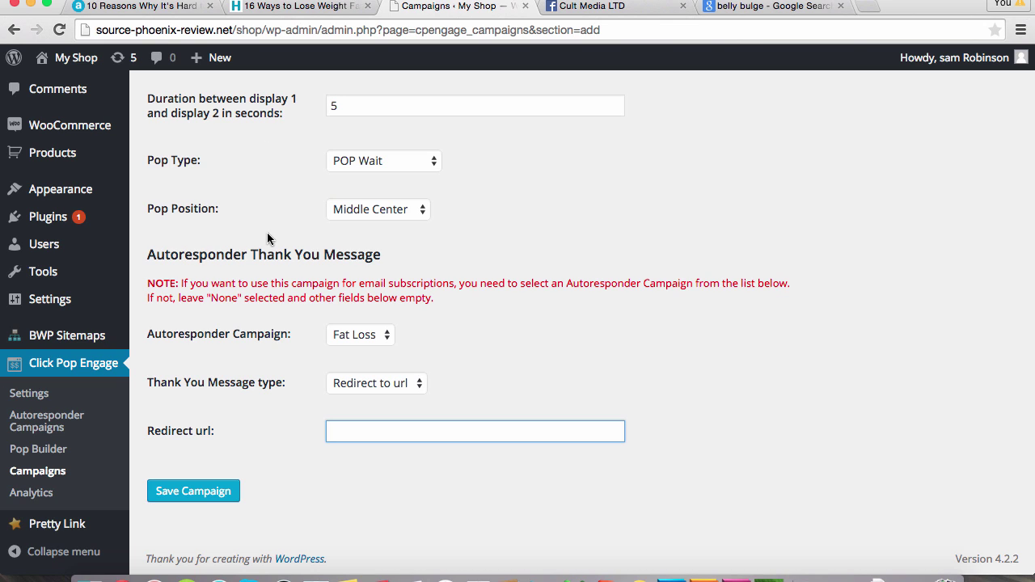
Step: Copy the URL of Health.com's '16 Ways to Lose Weight Fast' article
{"action": "left_click", "coordinate": [297, 7]}
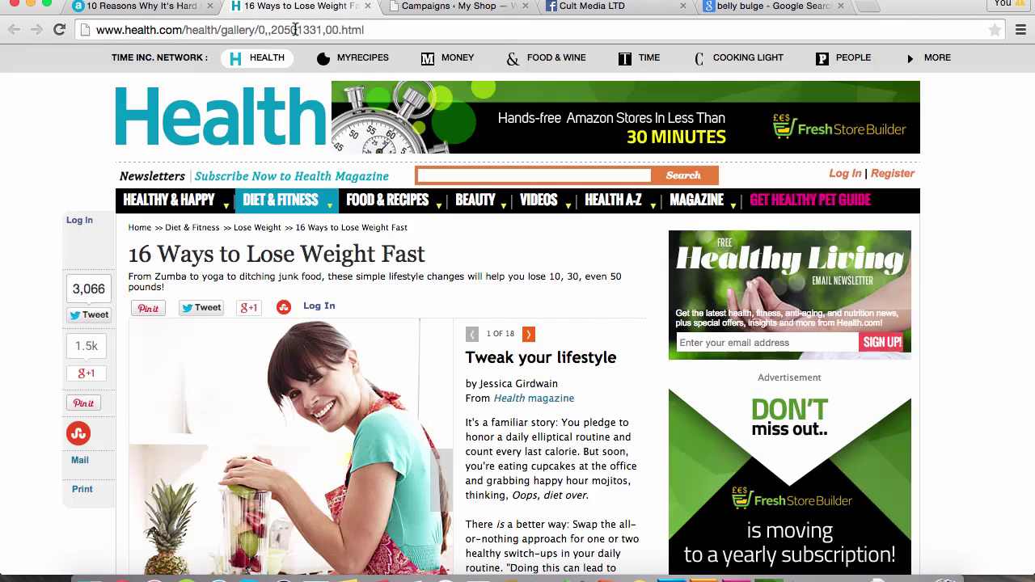
{"action": "left_click", "coordinate": [296, 30]}
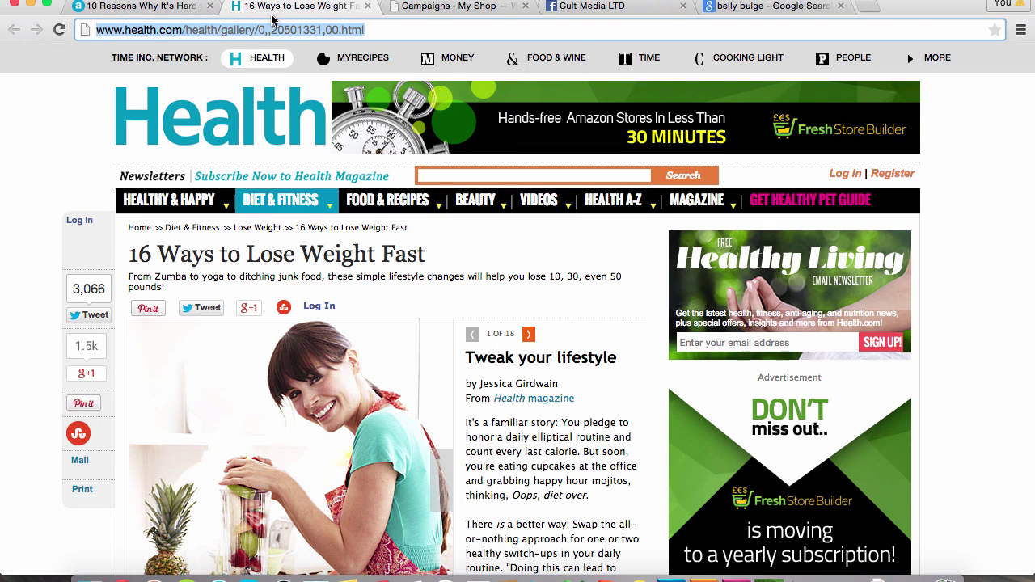
{"action": "left_click", "coordinate": [485, 7]}
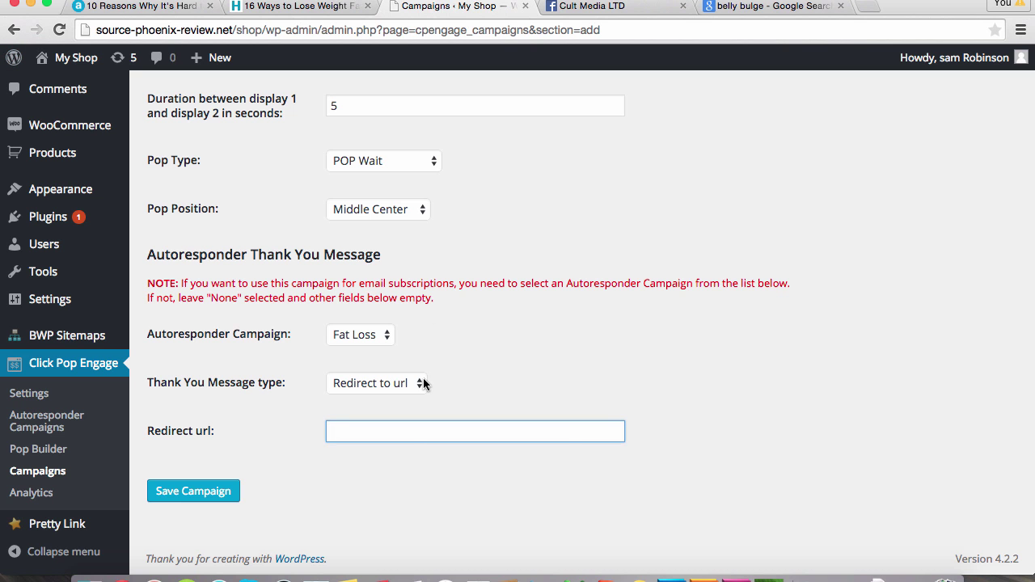
Step: Paste the Health.com article URL as the Redirect url and save the campaign
{"action": "type", "text": "http://www.health.com/health/gallery/0,,20501331,00.html"}
{"action": "left_click", "coordinate": [478, 391]}
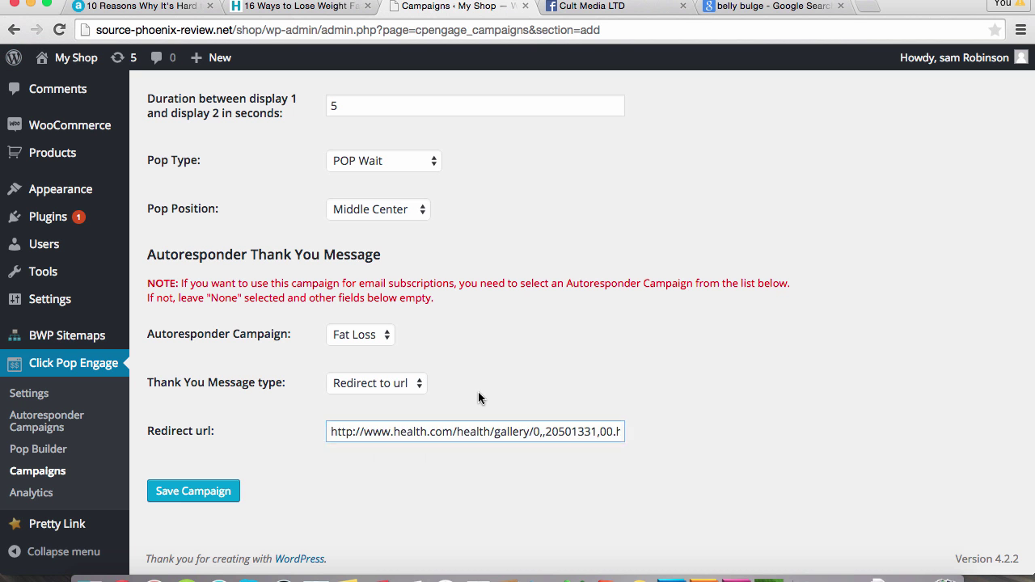
{"action": "left_click", "coordinate": [214, 497]}
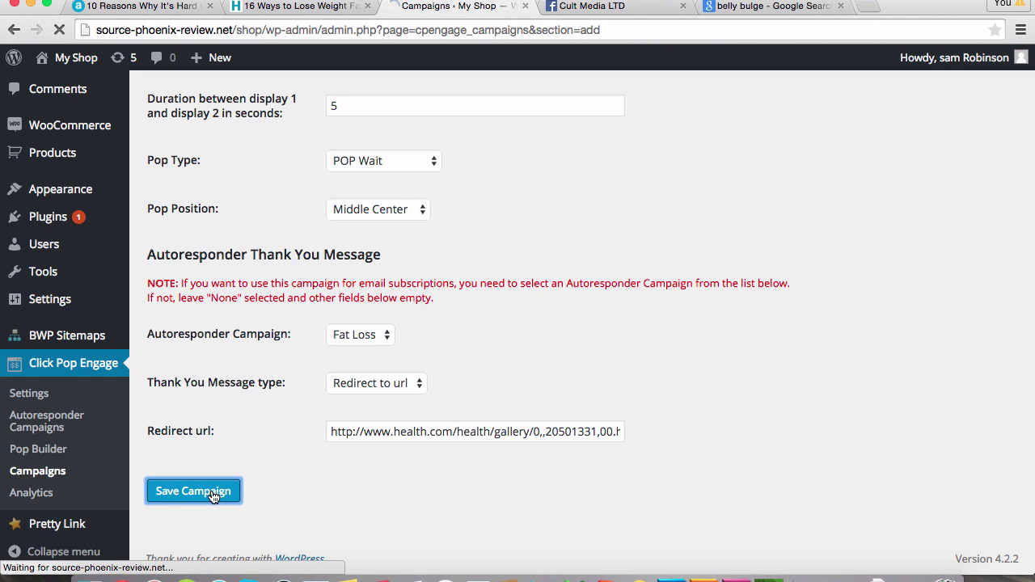